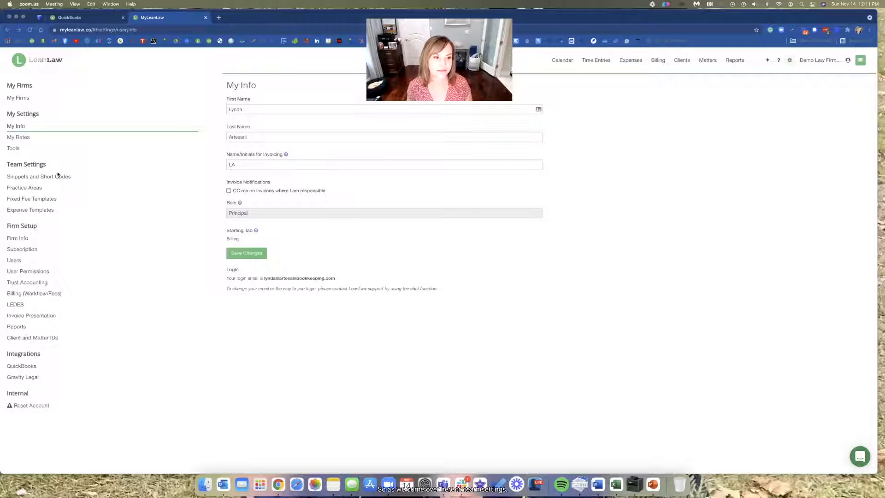
Review the Practice Areas settings and the form for creating a practice area, closing the form without creating one
left_click(31, 187)
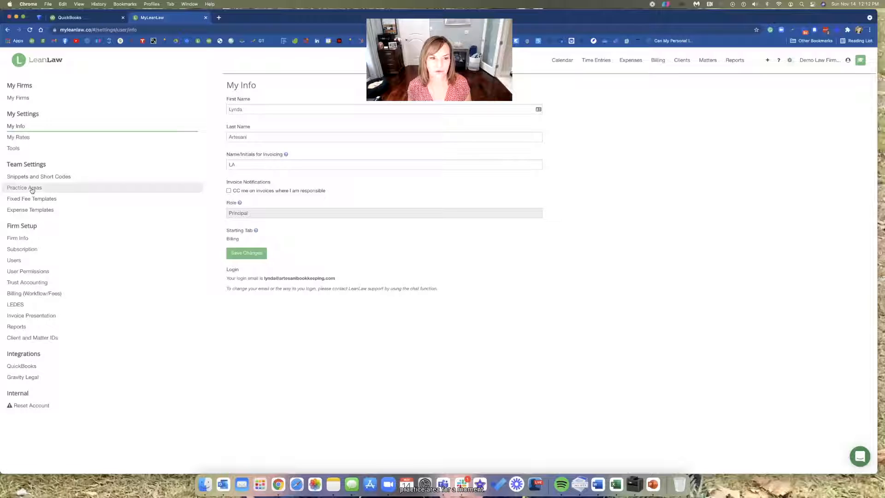
left_click(32, 189)
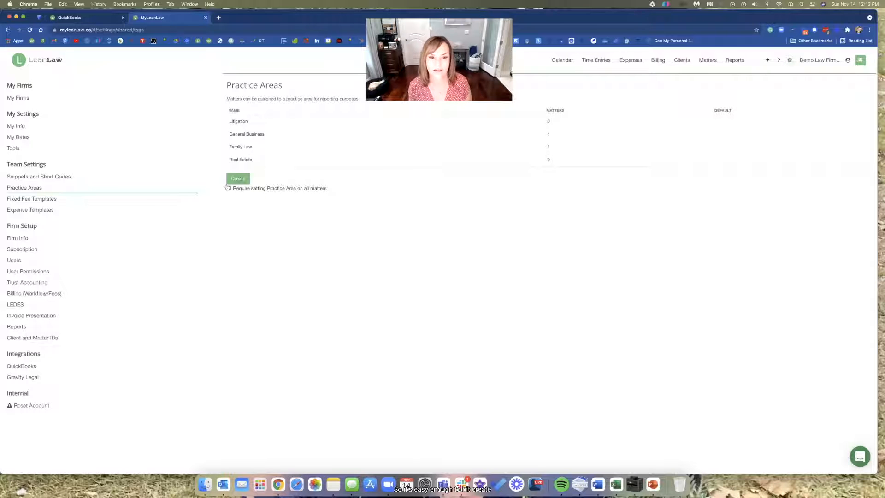
left_click(234, 182)
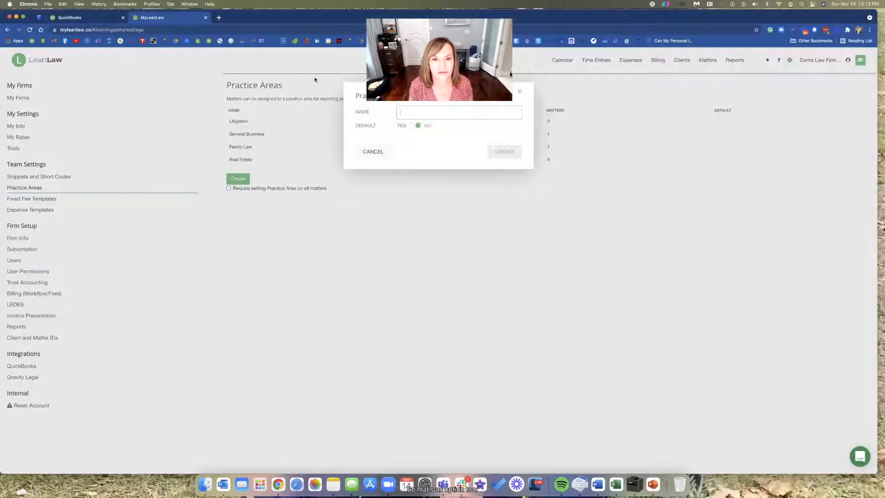
left_click(371, 153)
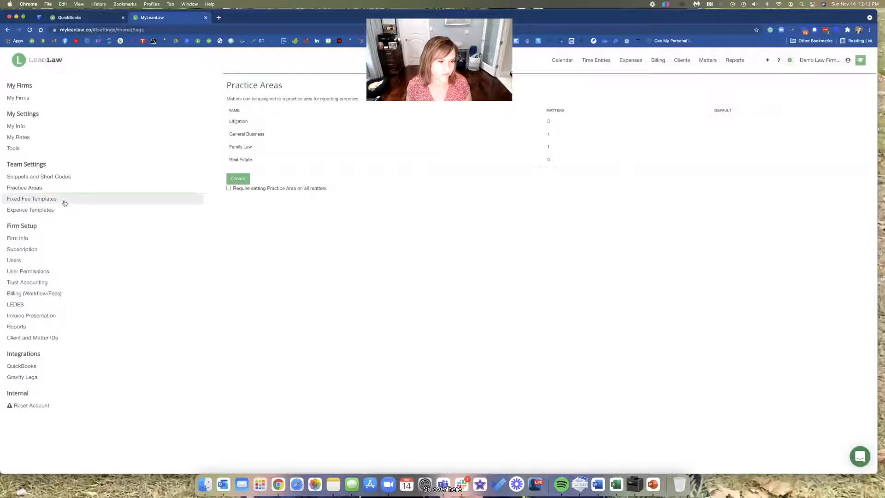
Assign the short code "cc" to the Case Conference snippet in the Snippets and Short Codes settings and save it
left_click(65, 177)
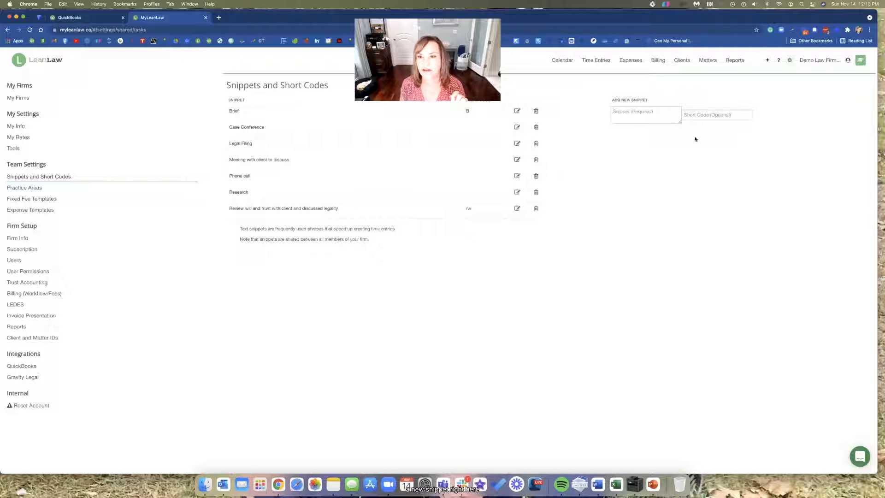
left_click(648, 116)
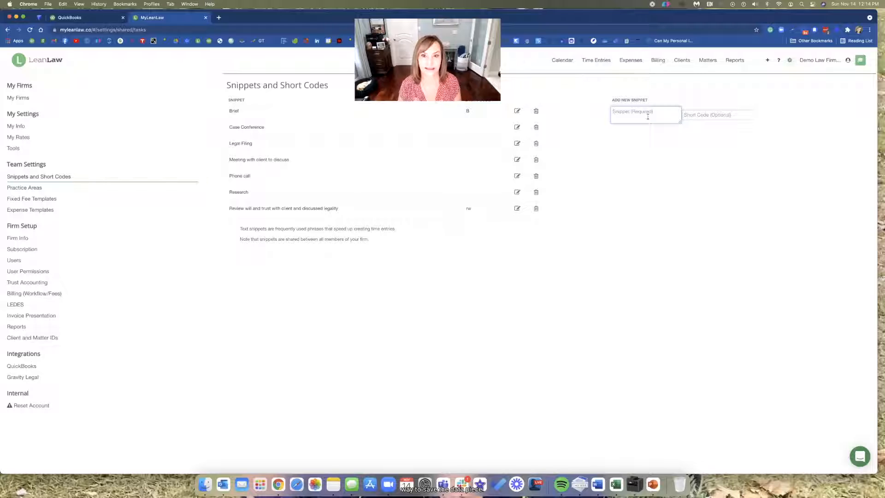
left_click(518, 128)
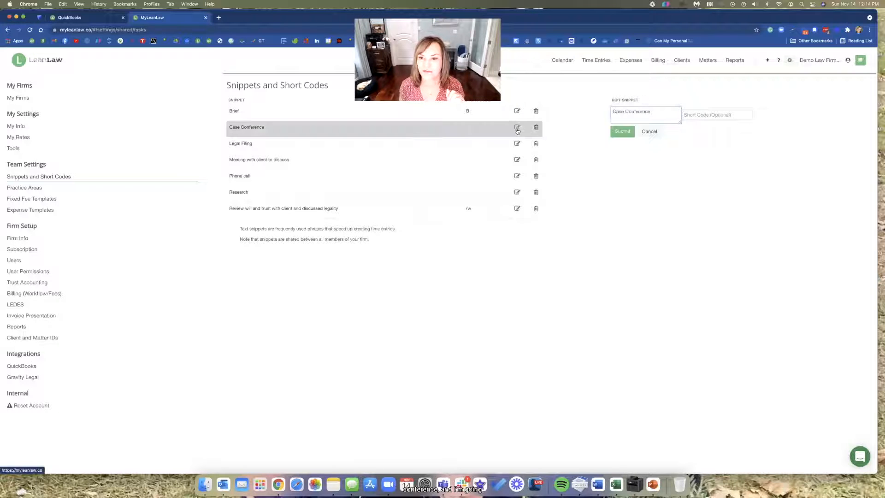
left_click(702, 114)
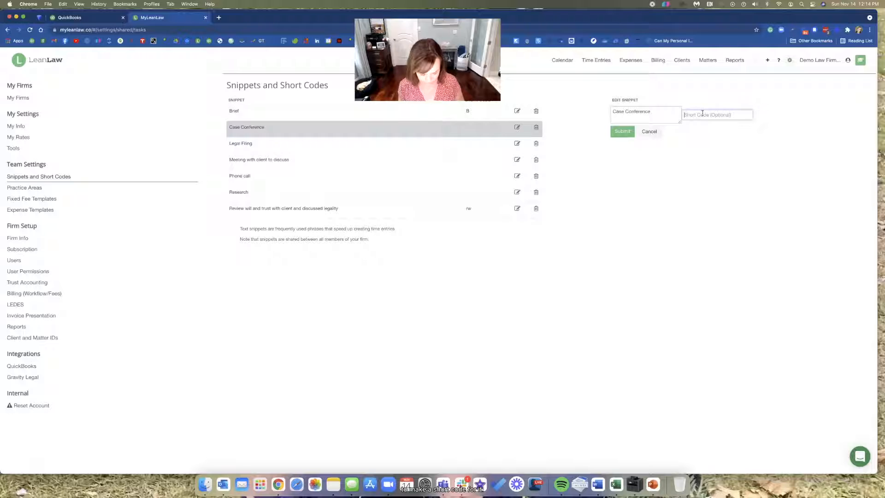
type("cc")
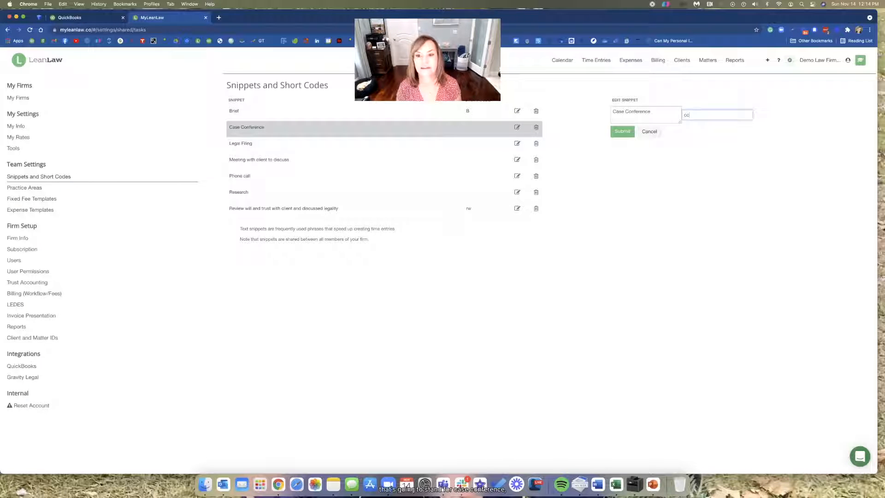
left_click(621, 132)
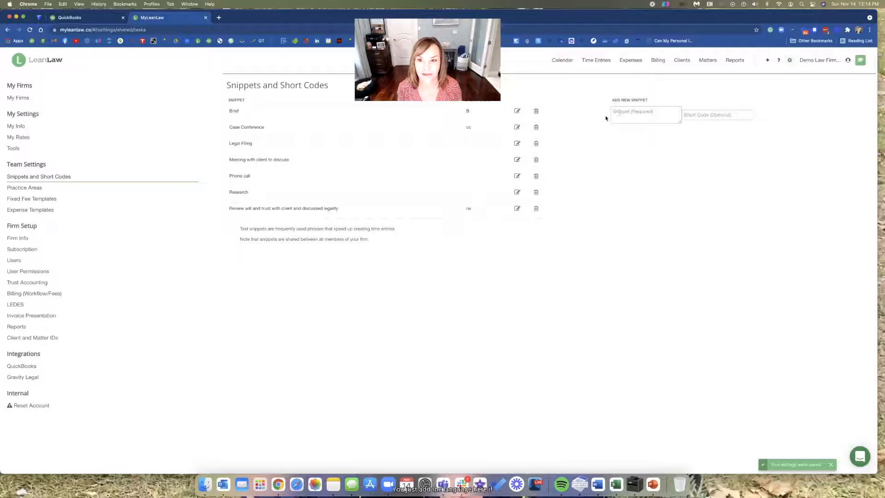
Add a new snippet reading "Met with client at our office and reviewed" without a short code
left_click(667, 115)
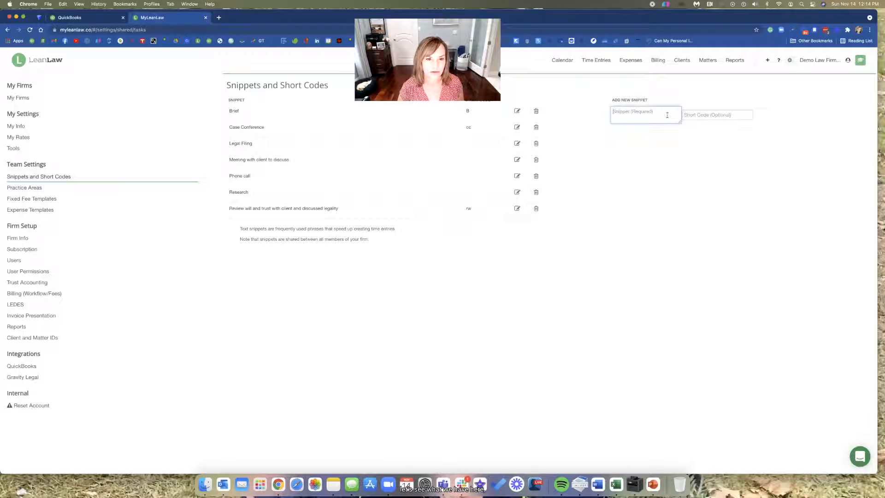
type("Met with client at our office and")
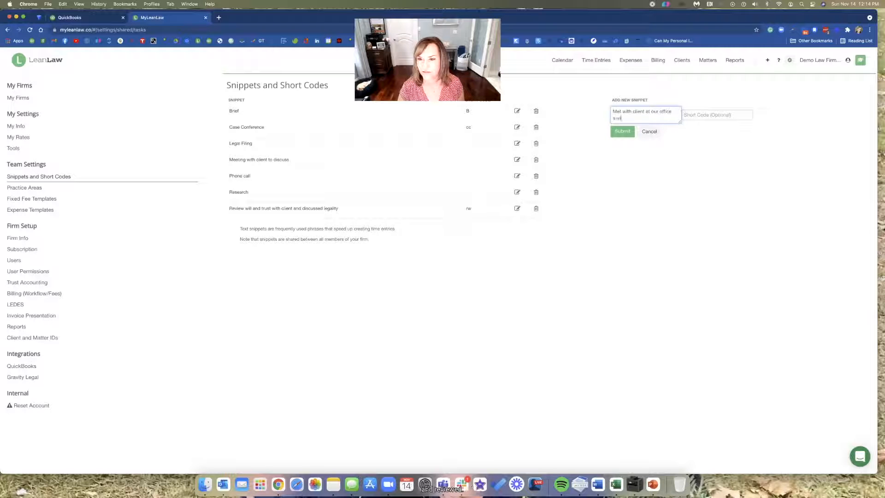
type(" reviewed")
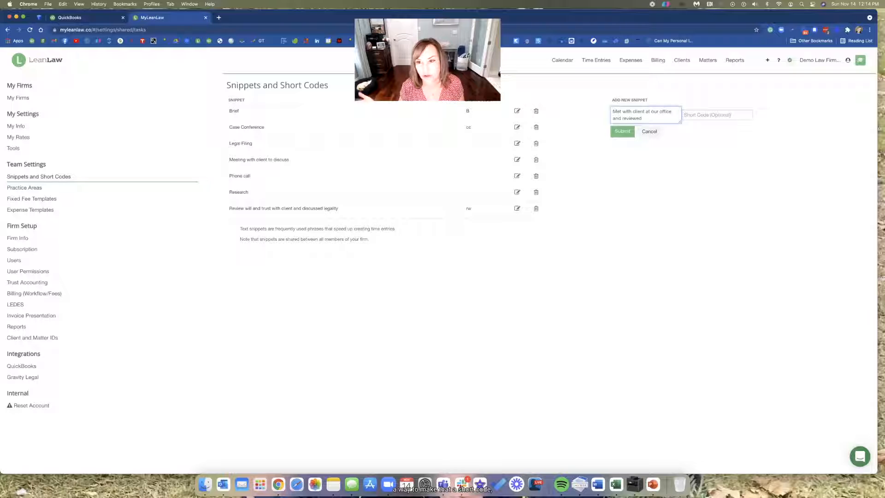
left_click(623, 132)
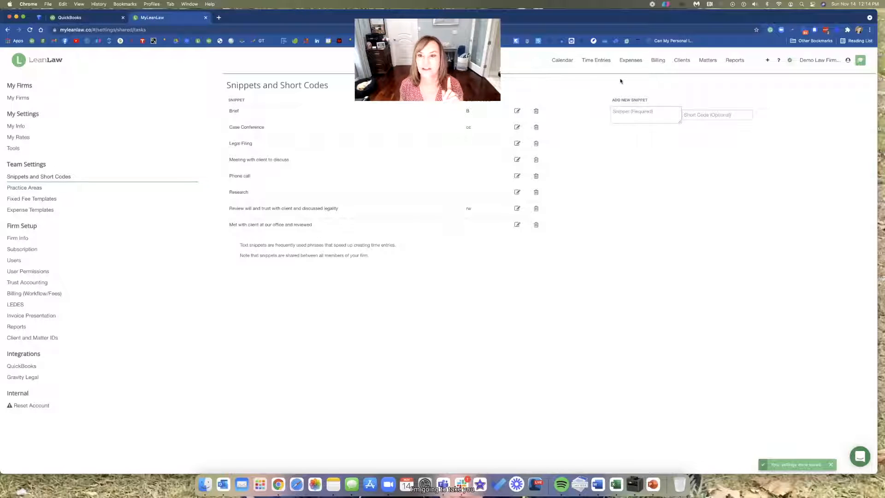
Start a new time entry on the Time Entries page
left_click(597, 60)
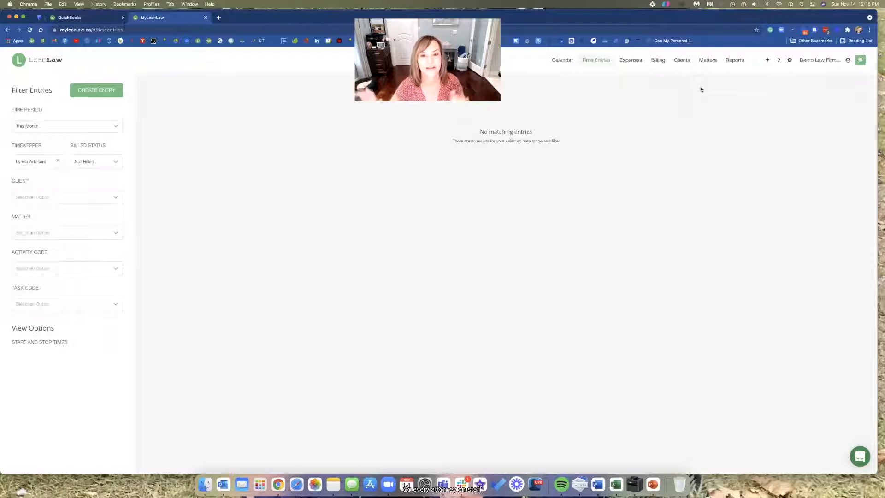
left_click(116, 91)
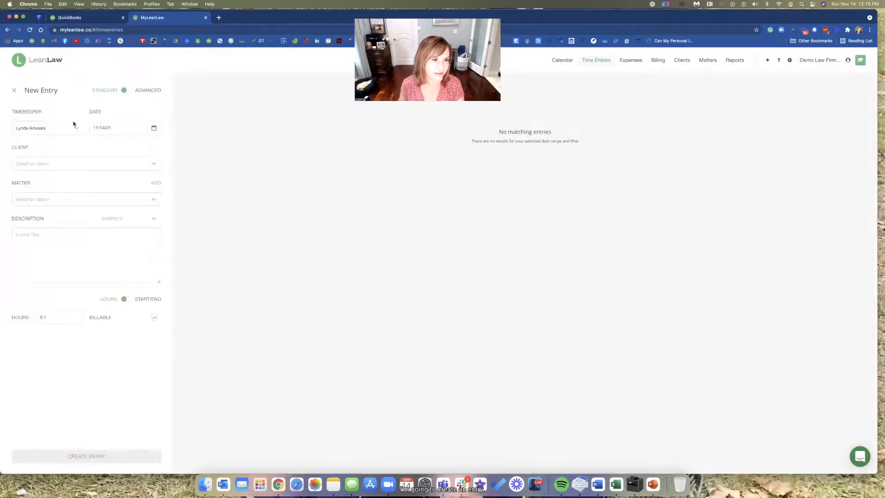
left_click(149, 167)
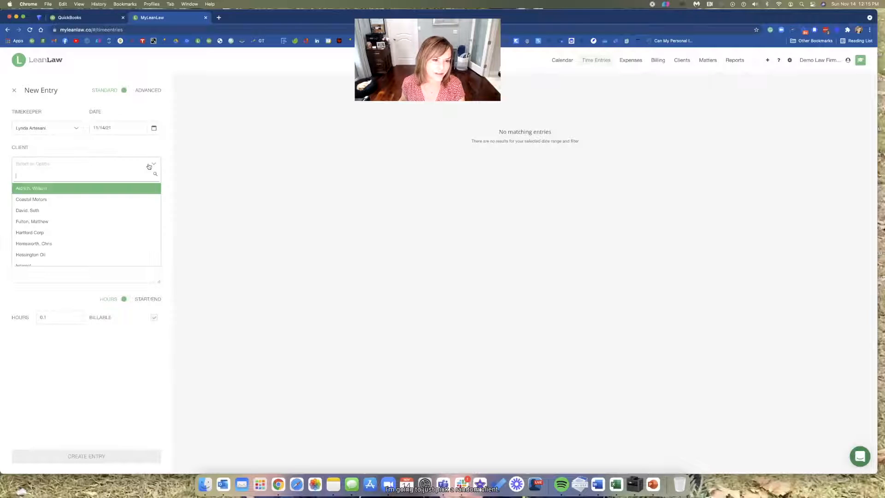
left_click(130, 200)
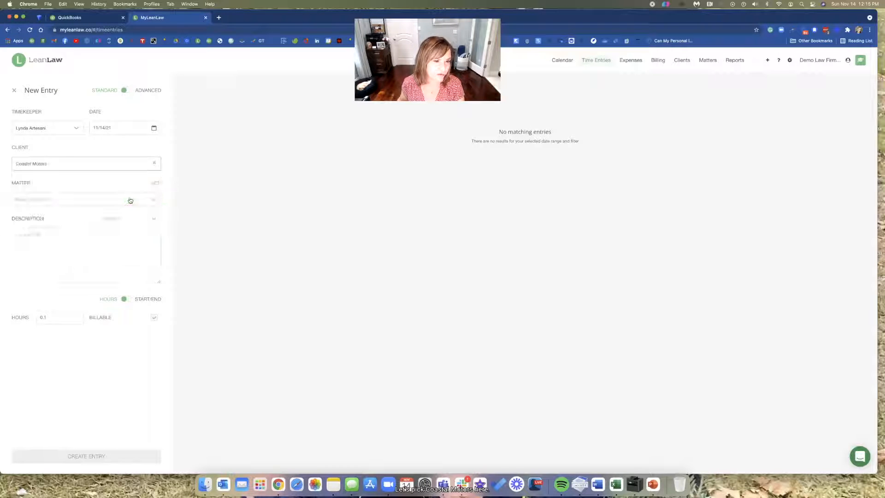
left_click(117, 201)
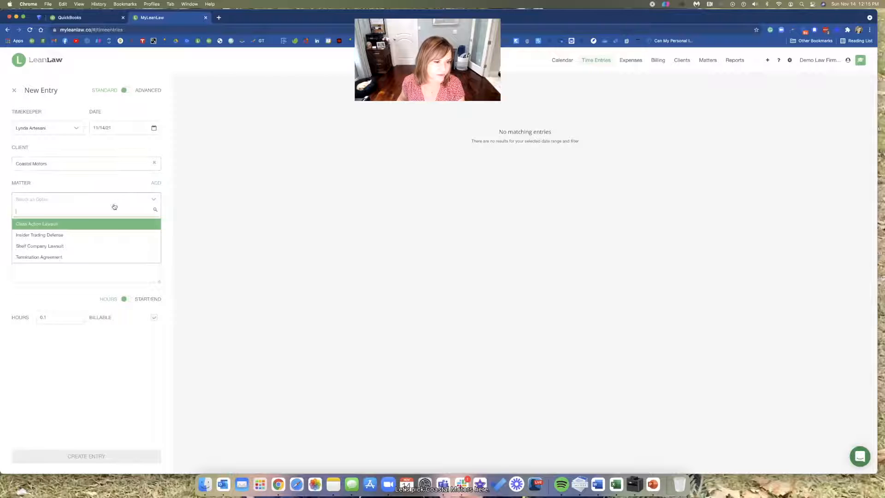
left_click(112, 236)
left_click(112, 235)
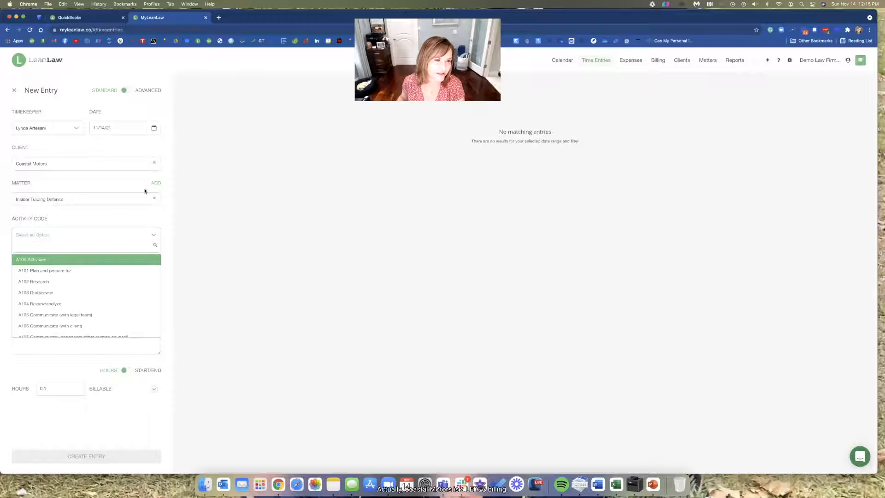
Select McKernon Motors as the client and compose the description from the "Meeting with client to discuss" snippet followed by the "cc" short code
left_click(151, 164)
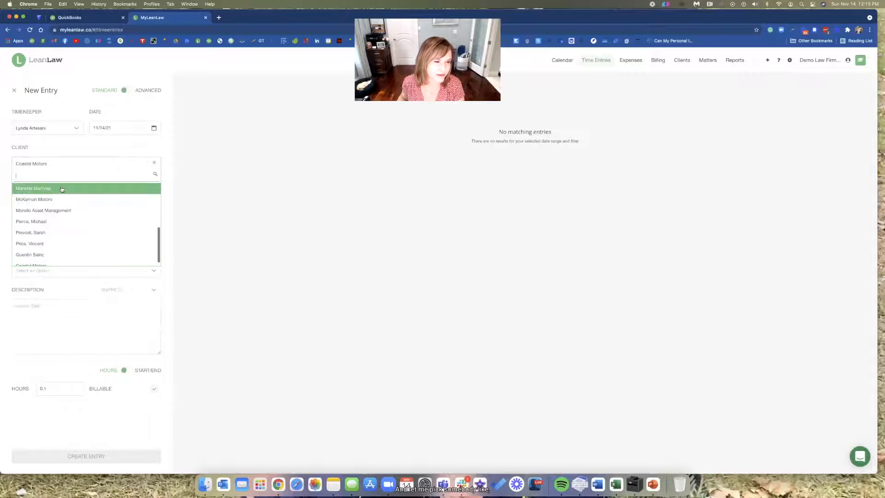
left_click(58, 199)
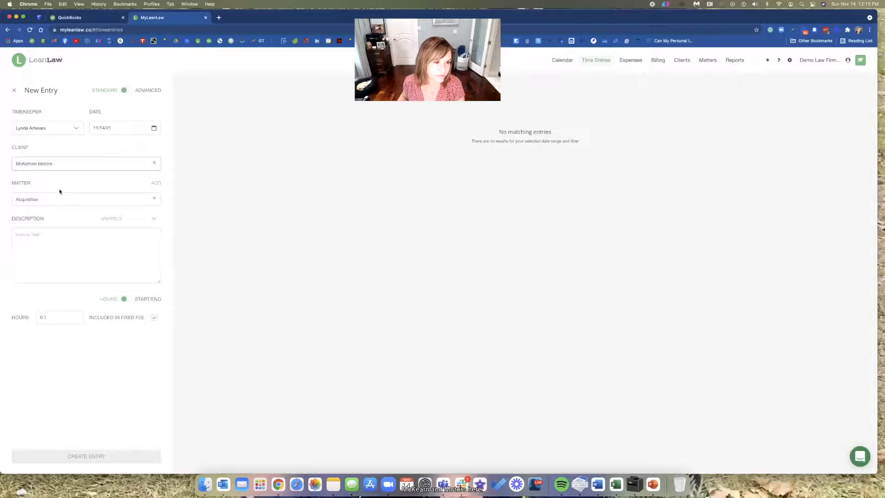
left_click(68, 235)
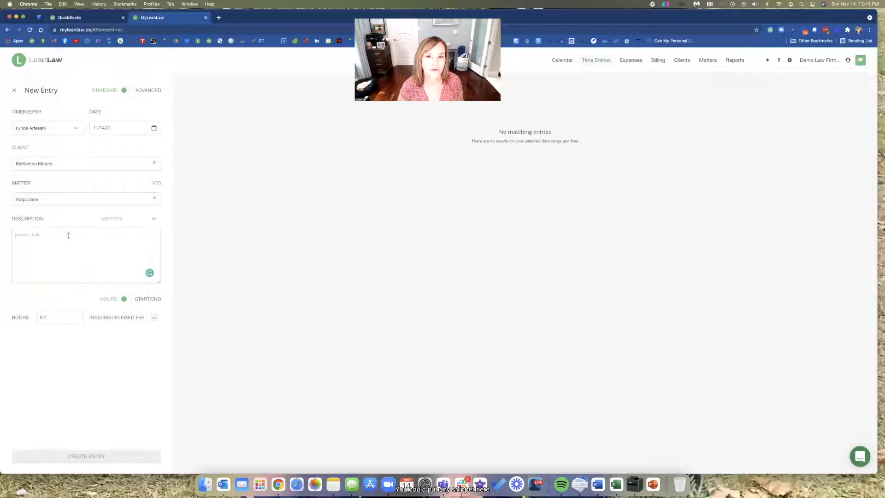
left_click(154, 219)
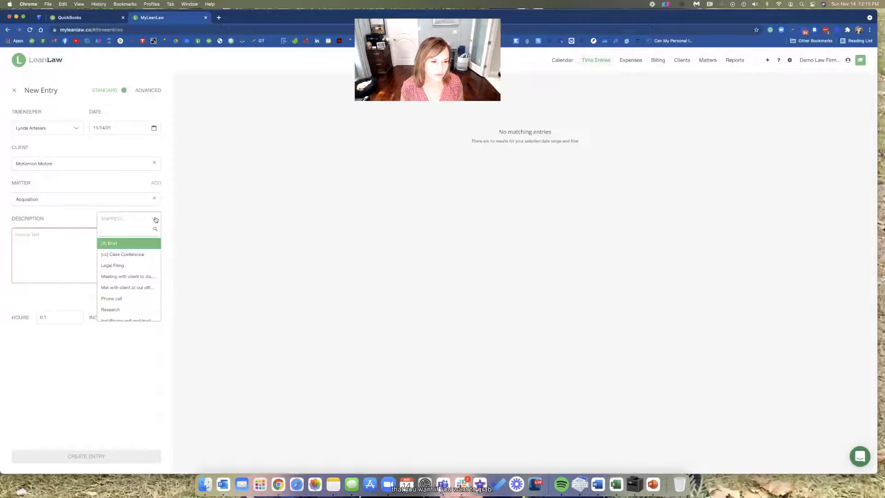
left_click(118, 275)
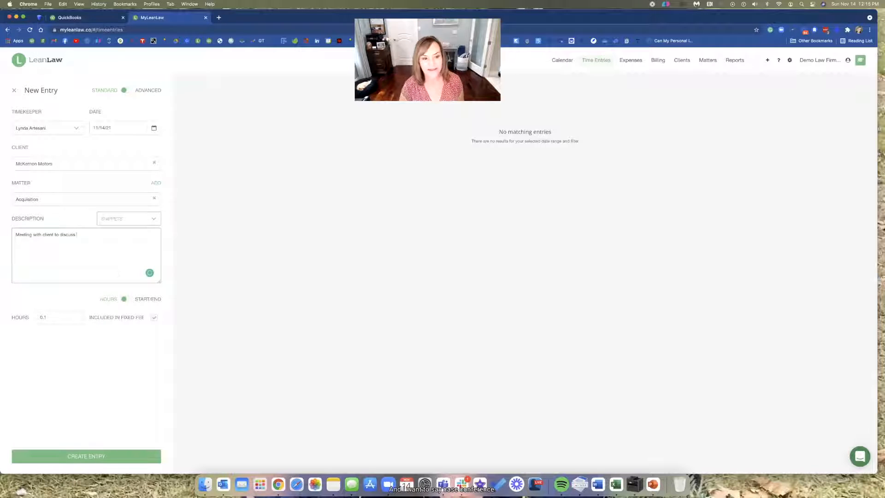
type("cc")
key("space")
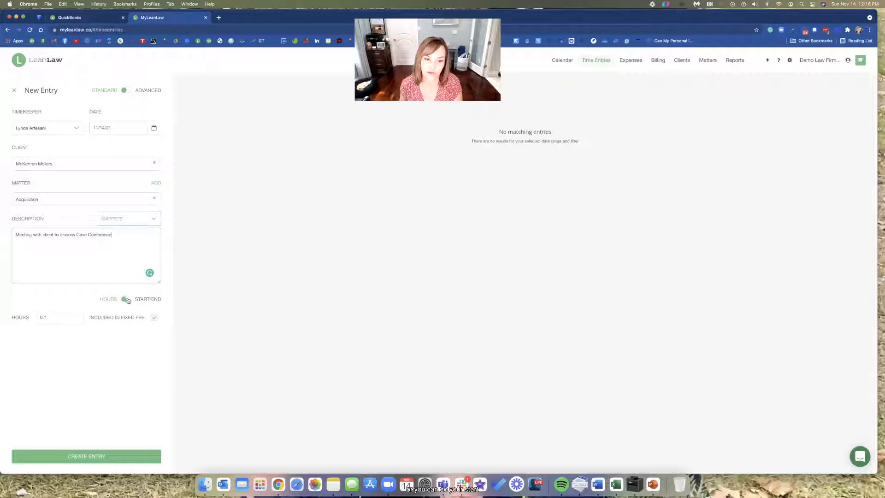
Set the time entry to 1 hour and exclude it from the fixed fee
left_click(46, 317)
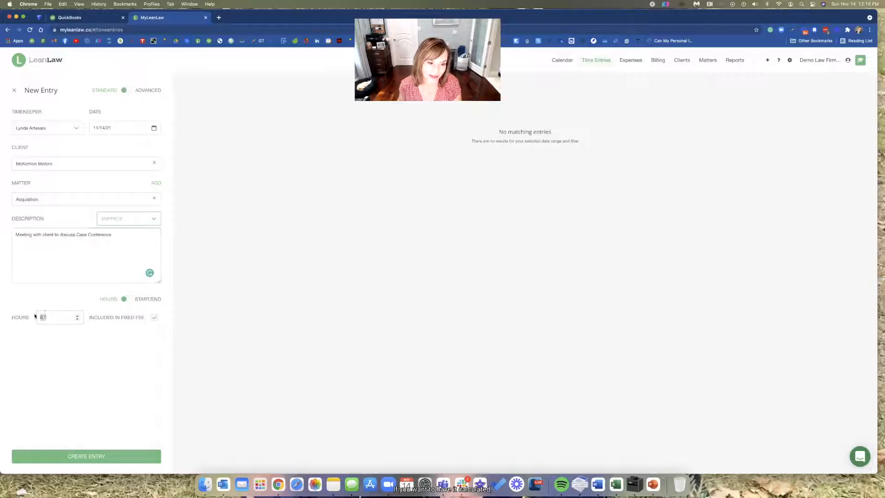
type("1")
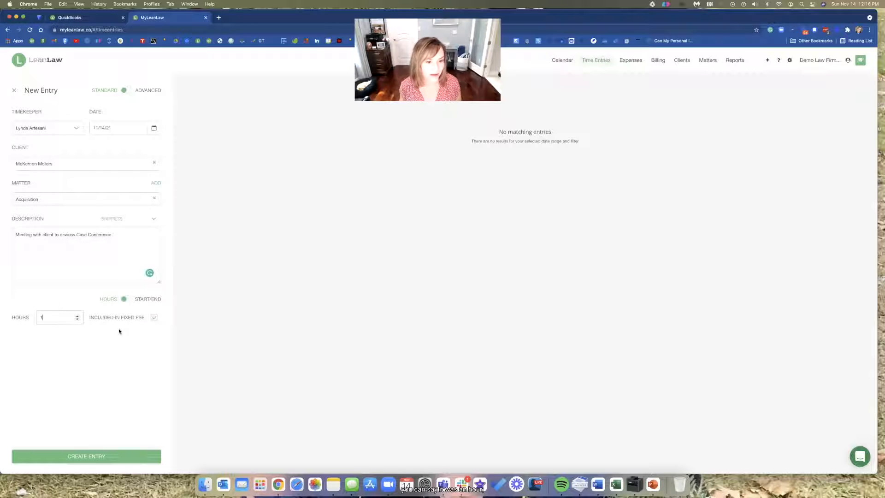
left_click(153, 319)
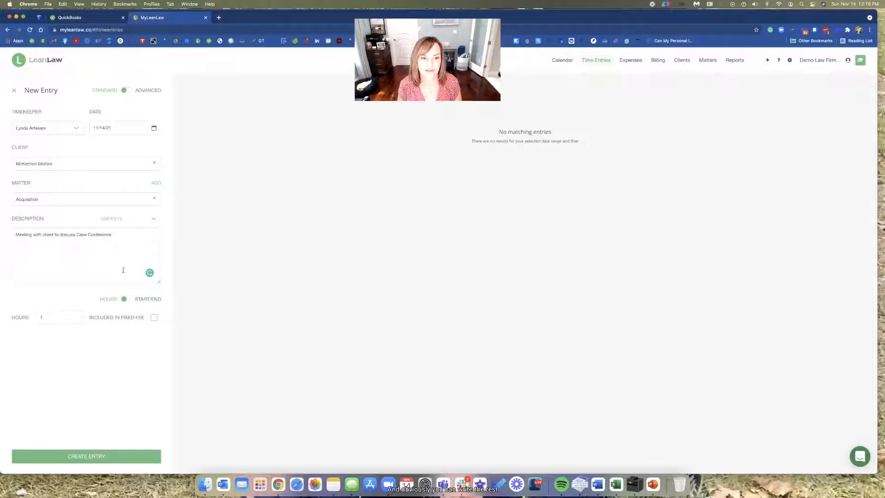
Append "blah blah" to the description and create the time entry
left_click(125, 239)
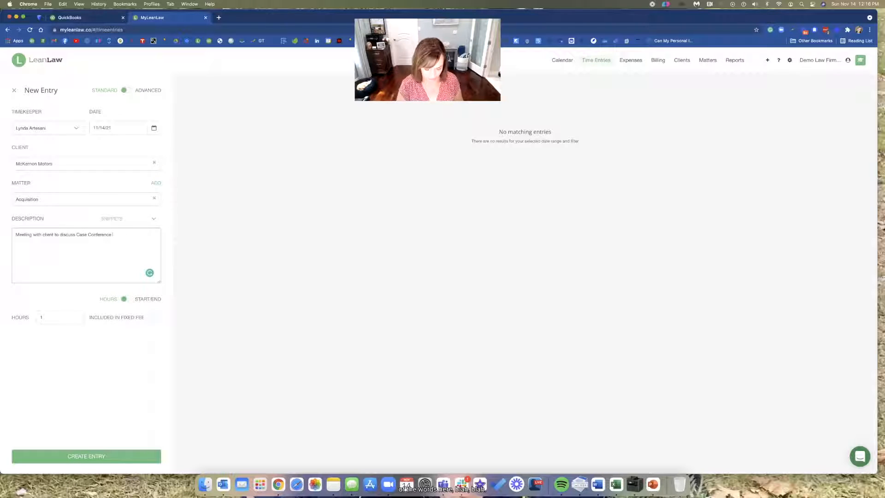
type("blah is")
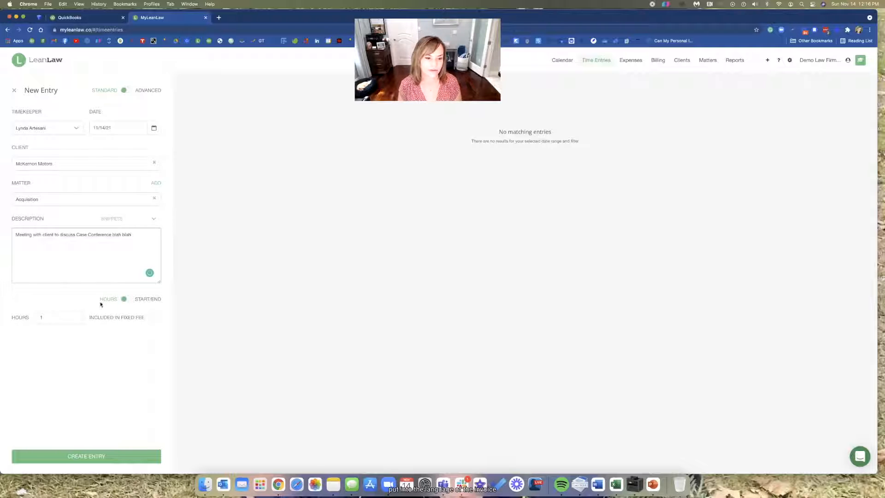
left_click(64, 458)
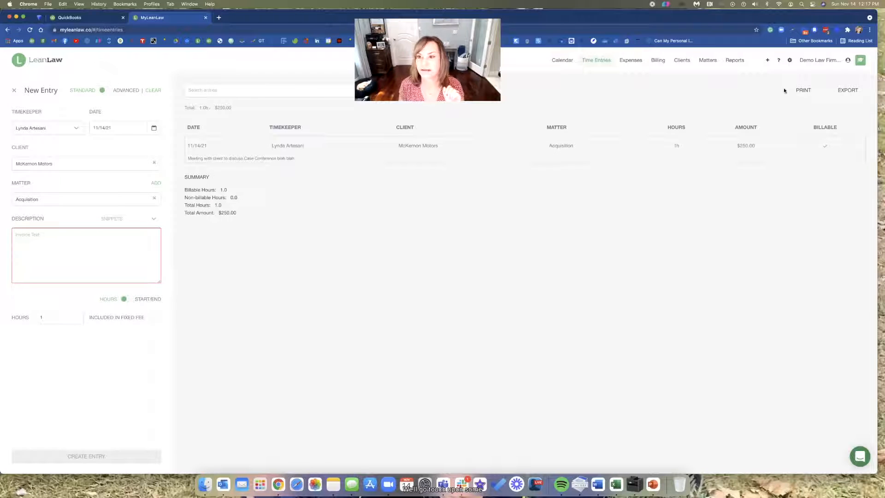
Open the Simple Divorce template in the Fixed Fee Templates settings to examine its details
left_click(790, 61)
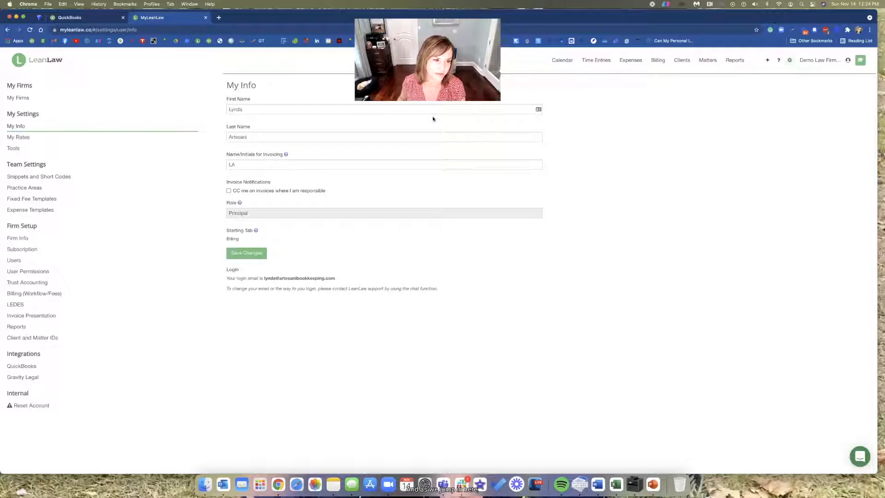
left_click(52, 201)
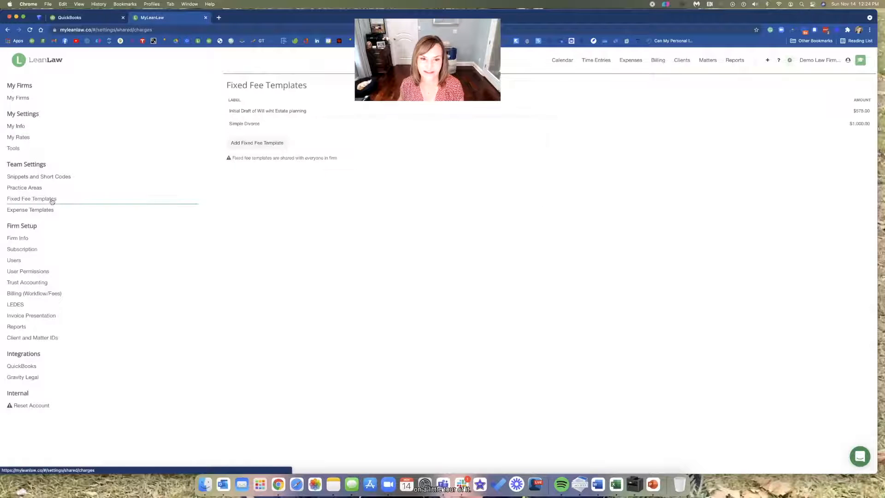
left_click(252, 126)
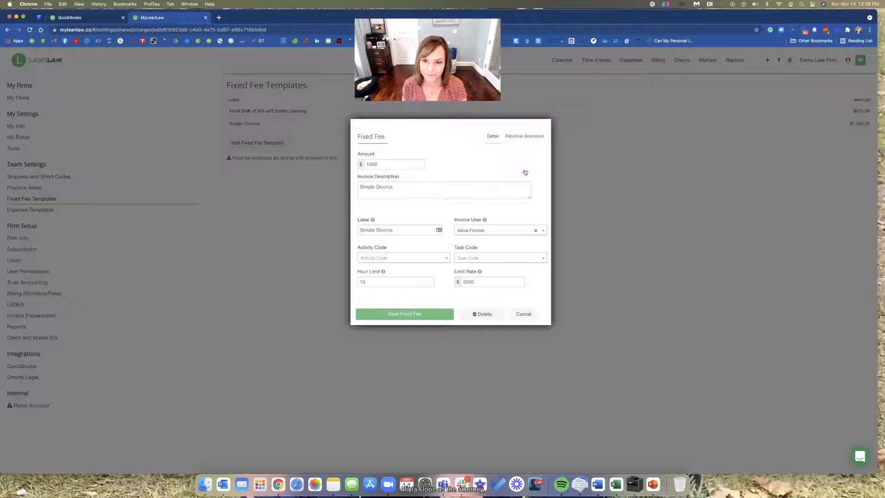
Allocate 100% of the Simple Divorce fixed fee revenue to its invoice user and save the template
left_click(520, 136)
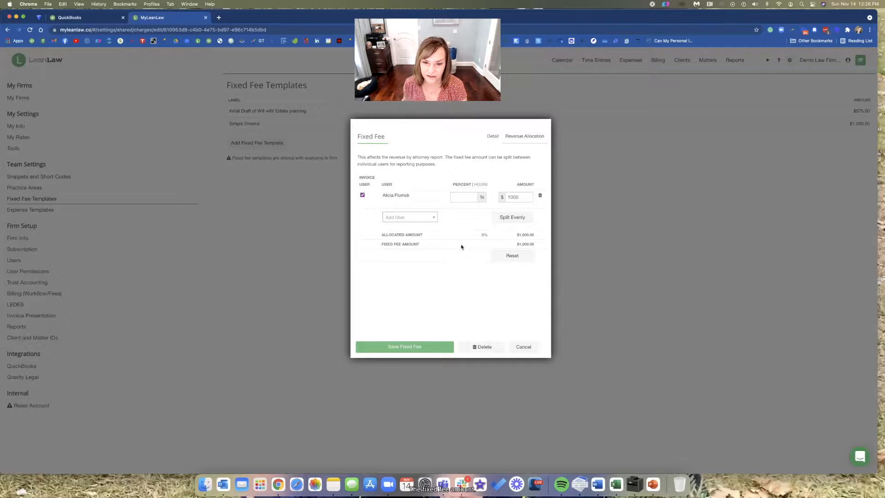
left_click(470, 198)
type("100")
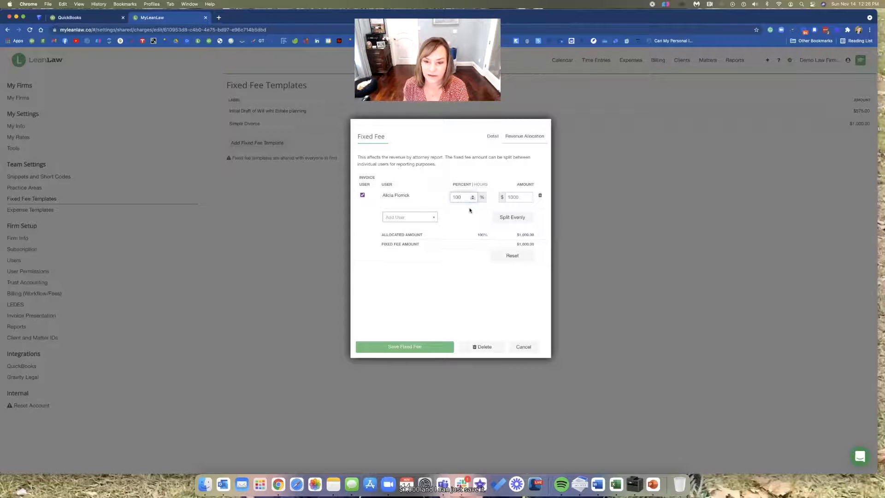
left_click(427, 350)
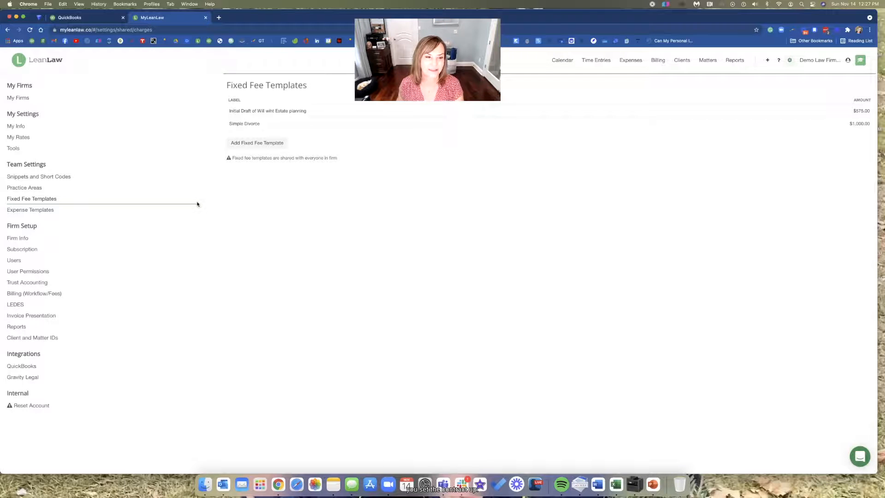
Review the Expense Templates settings and start a new expense from the expenses list
left_click(54, 210)
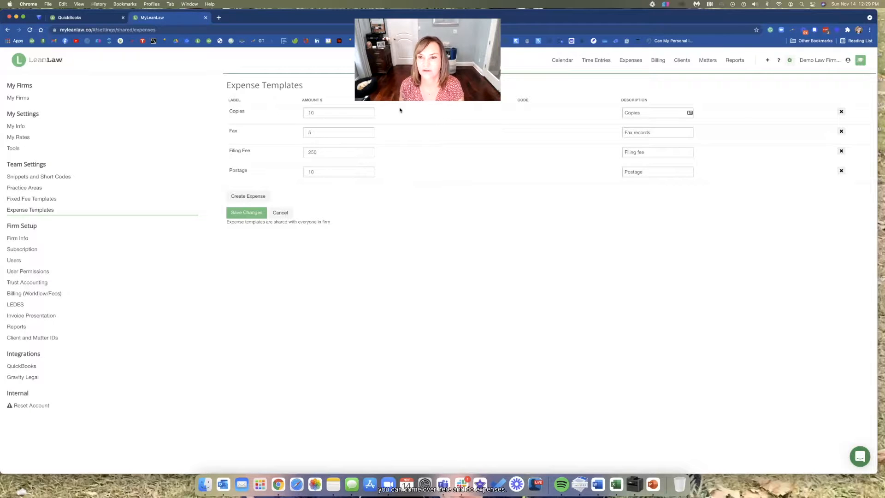
left_click(631, 61)
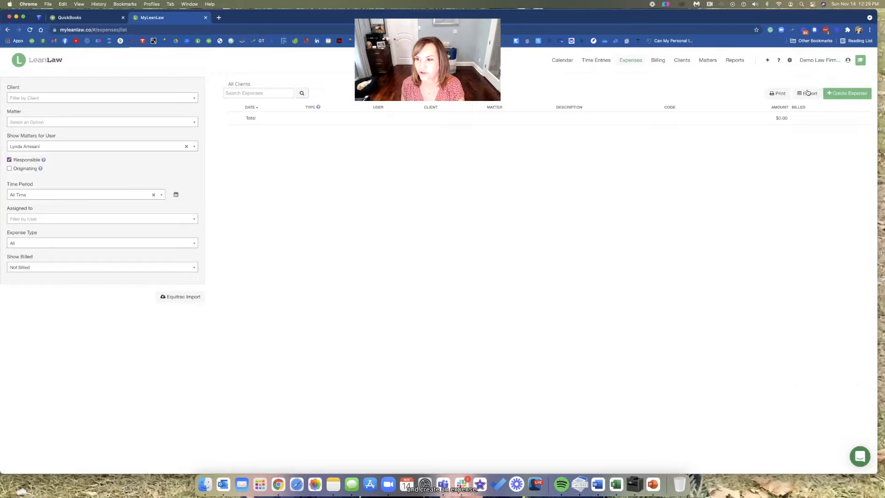
left_click(847, 93)
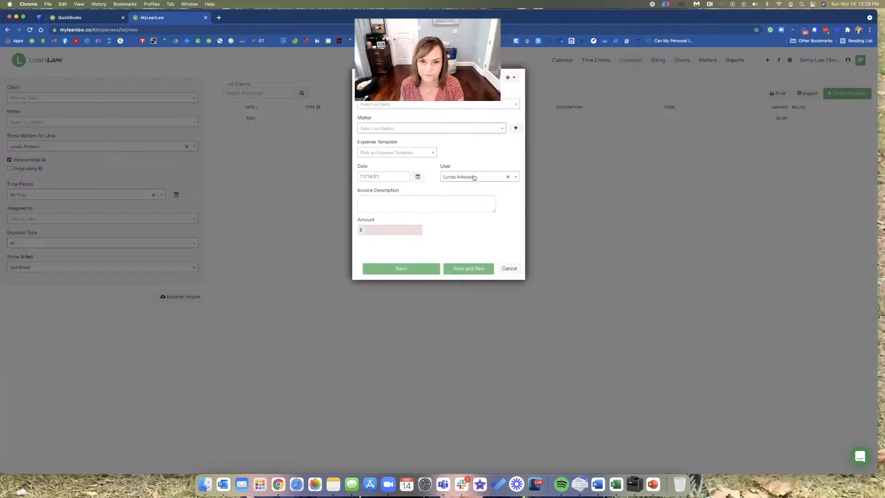
Choose the client with the Estate Planning matter, apply the Postage expense template, and save the expense
left_click(516, 105)
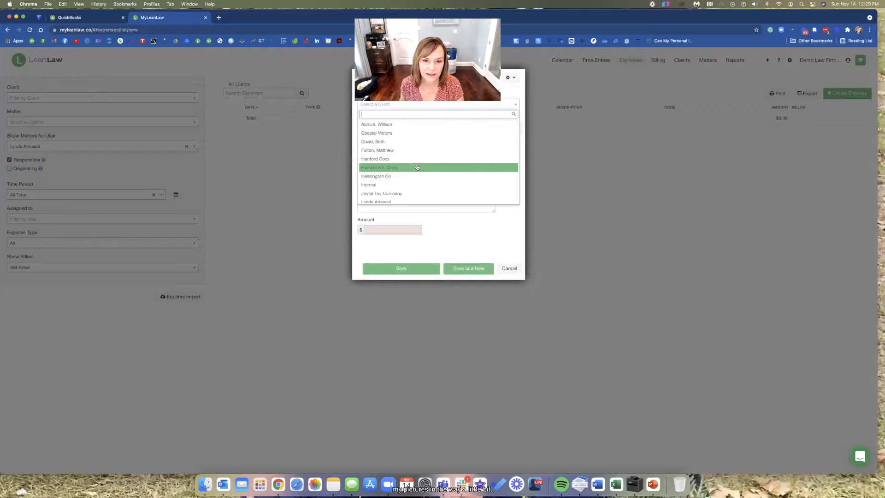
scroll(417, 167, "down", 5)
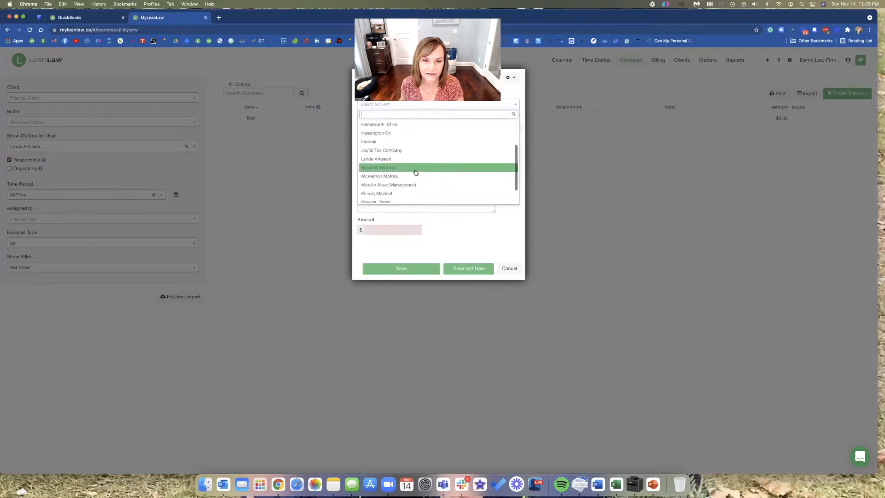
left_click(419, 146)
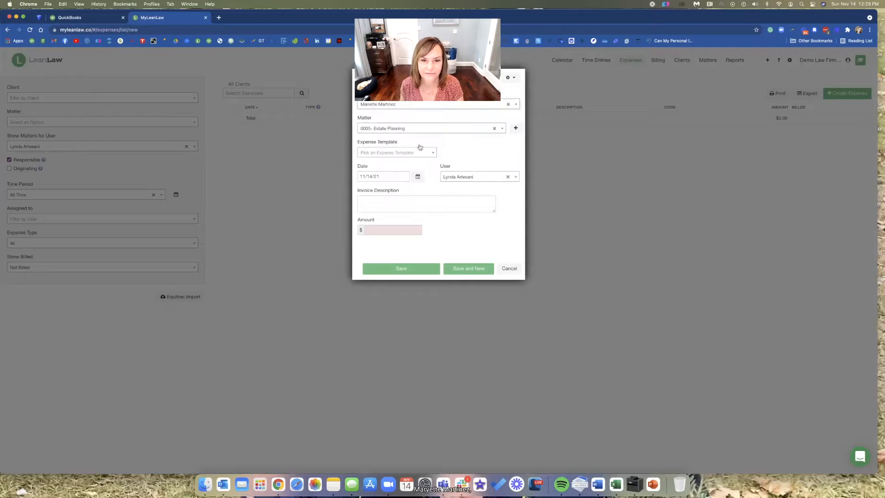
left_click(430, 152)
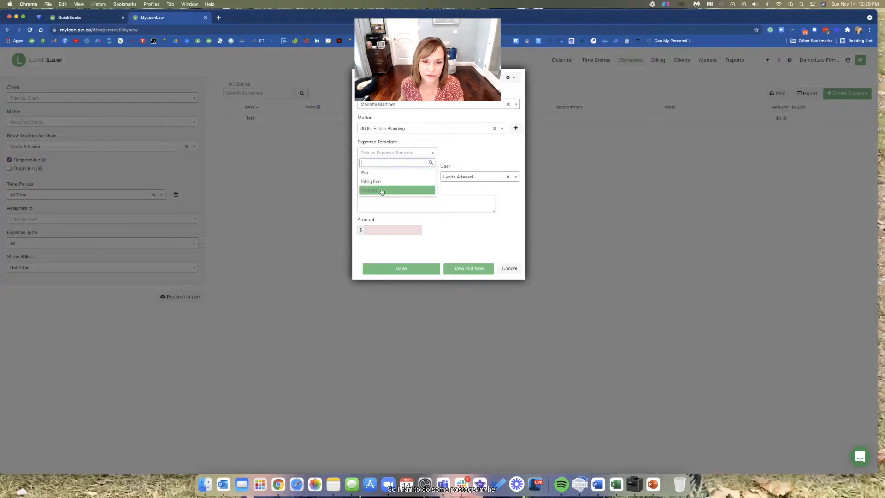
left_click(382, 191)
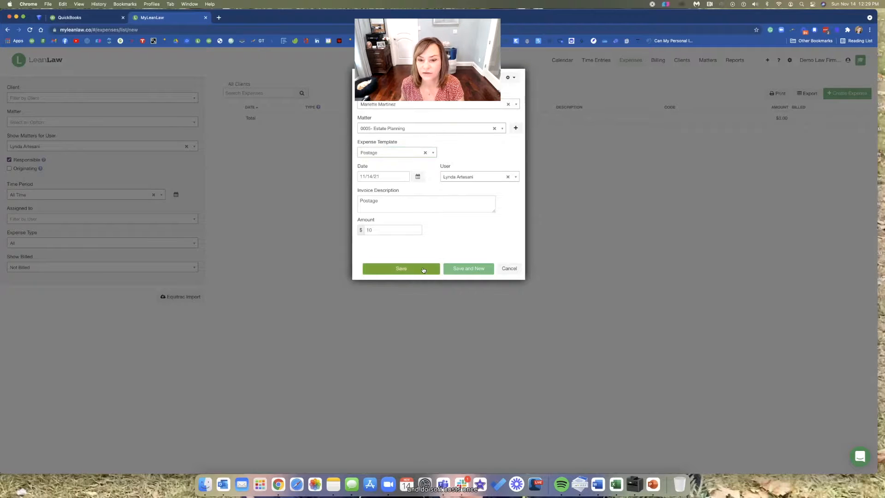
left_click(424, 269)
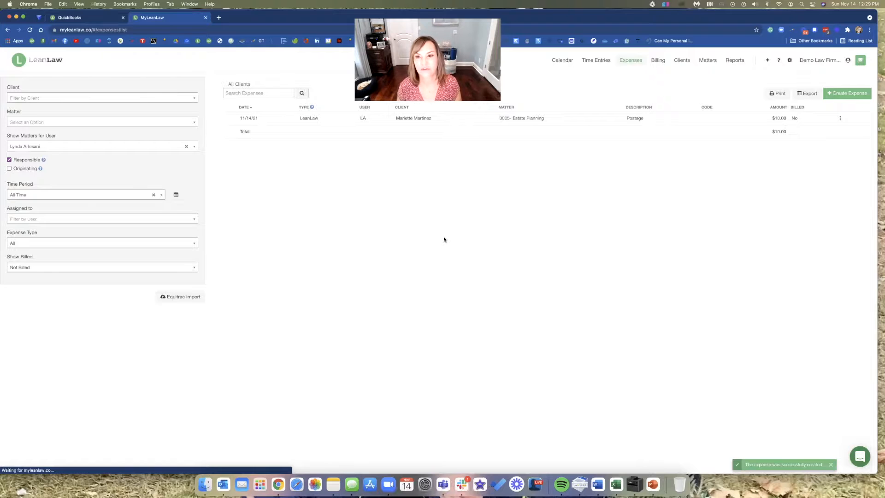
Filter the Ready to Bill list to the Estate Planning client who was charged for postage
left_click(658, 60)
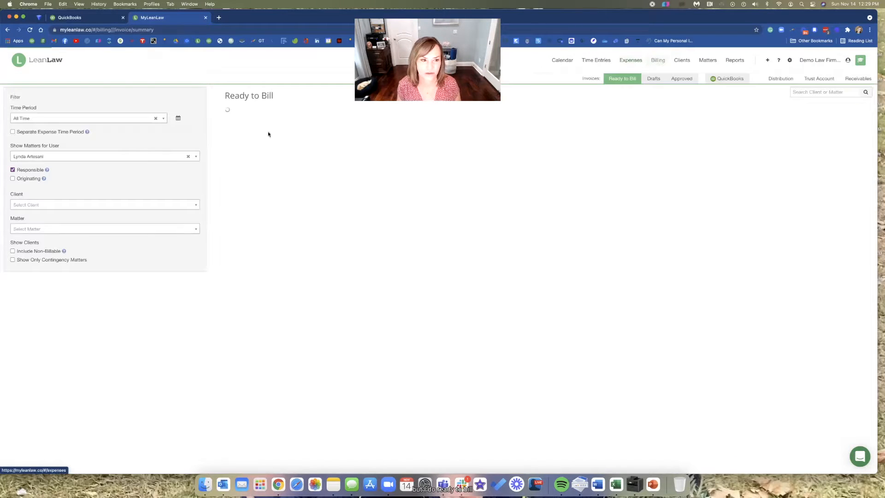
left_click(131, 204)
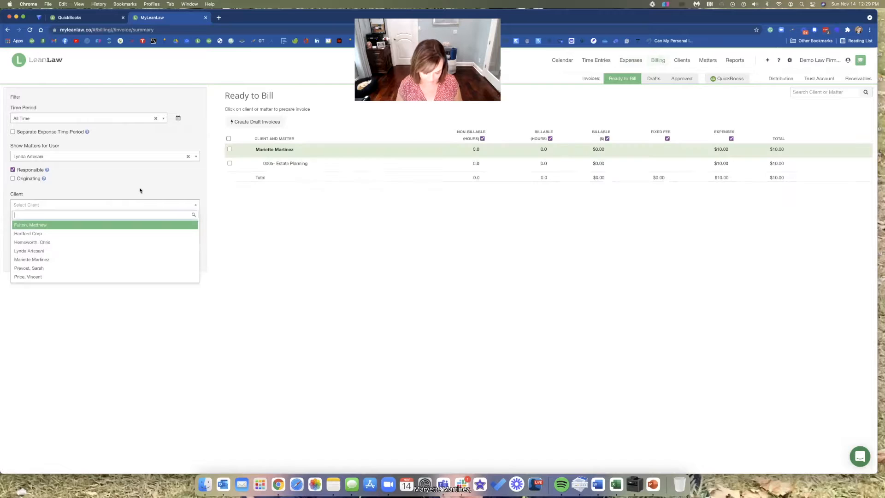
type("mar")
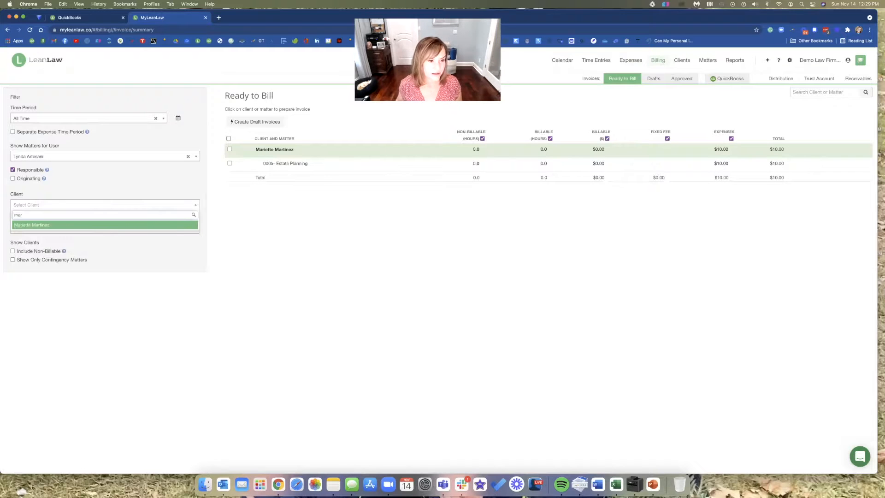
left_click(129, 225)
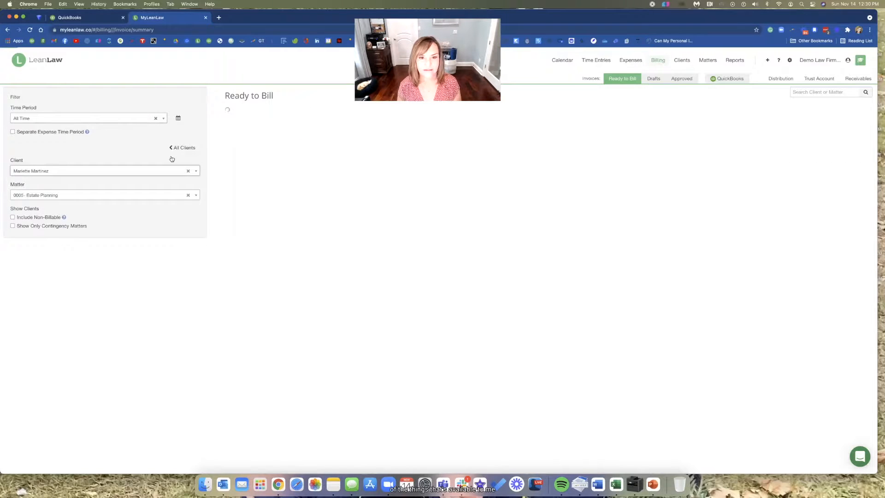